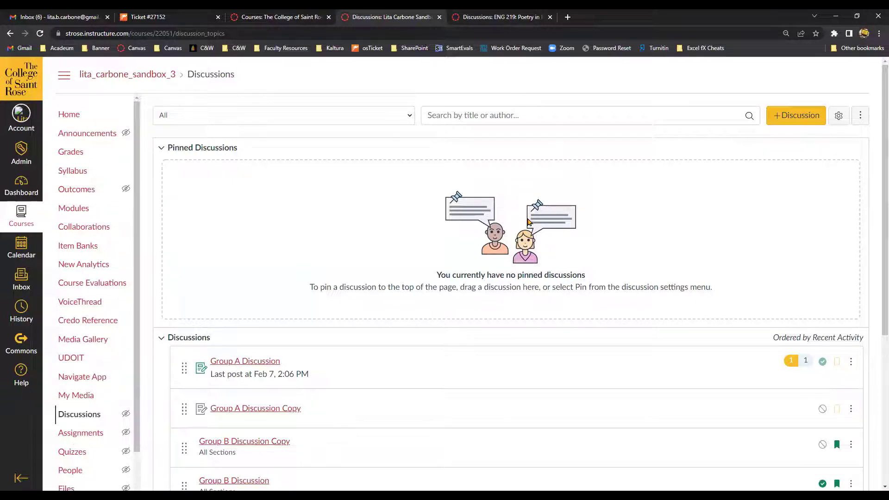
- Create a new discussion titled 'Introduce Yourself Using Kaltura Express Capture' and place the cursor in its body
click(771, 119)
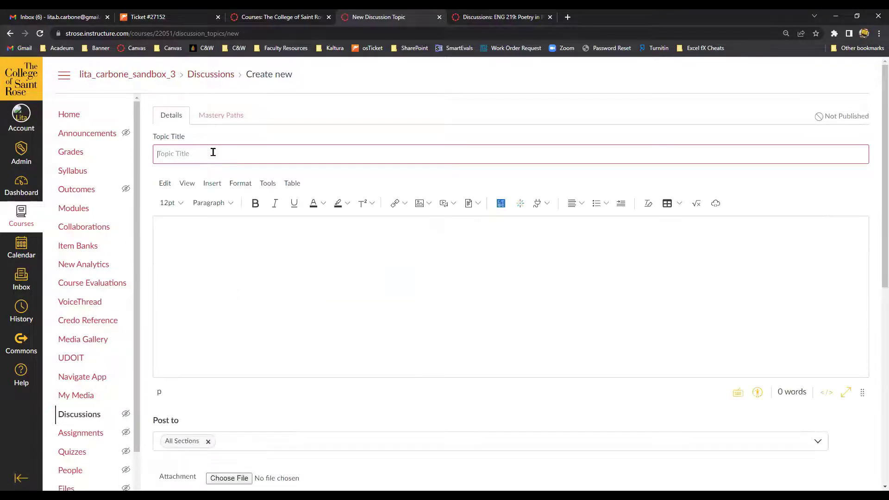
text(Introduce Yourself Using)
text(Kaltura Express Capture)
click(256, 241)
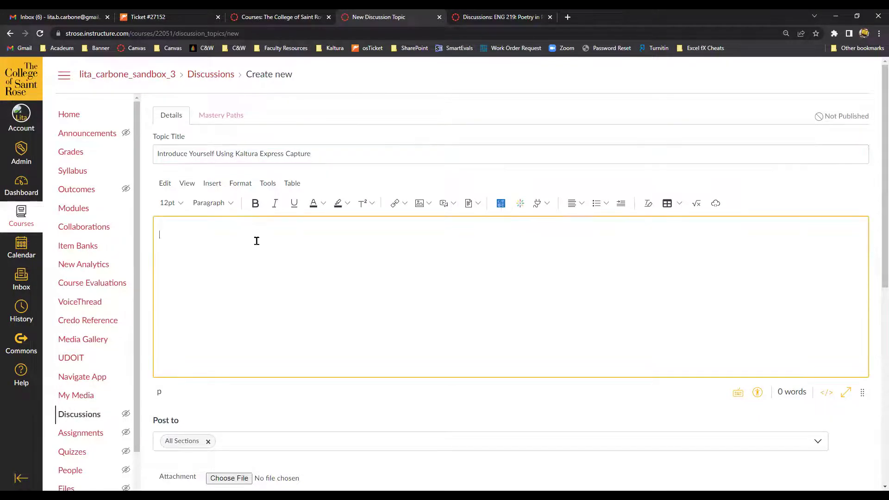
- Launch Kaltura Express Capture from the Embed Kaltura Media menu and start a webcam recording
click(521, 204)
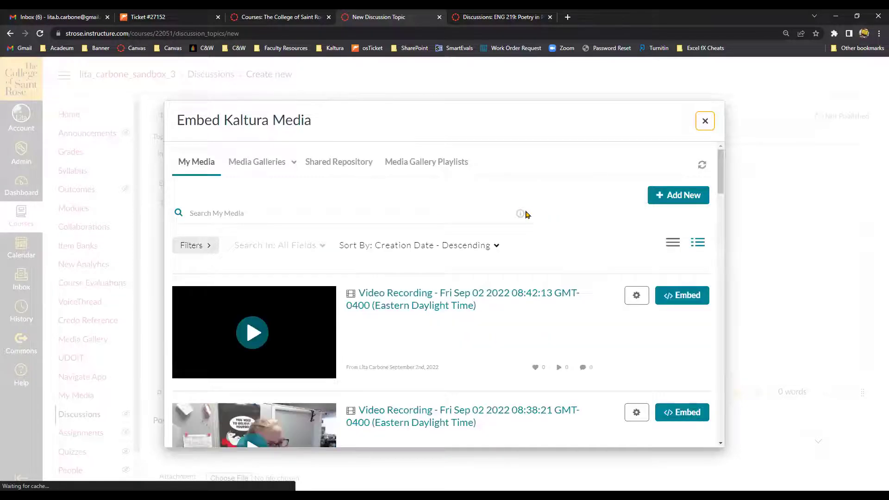
click(671, 199)
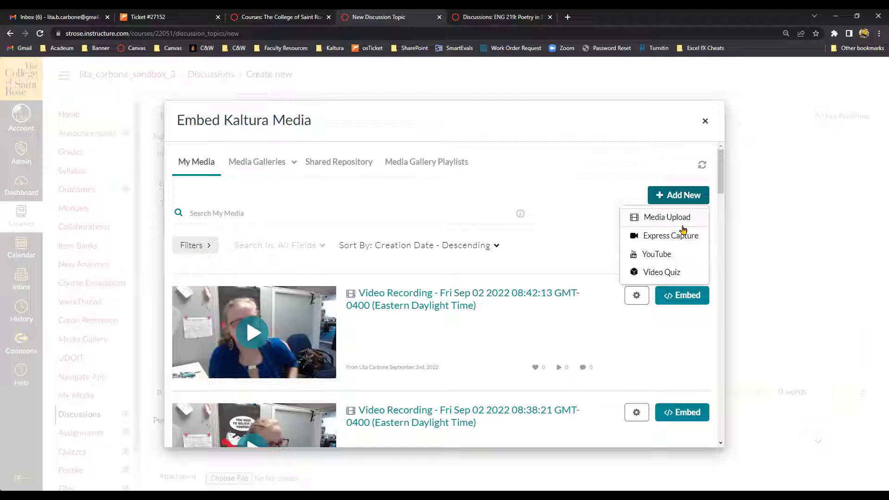
click(697, 240)
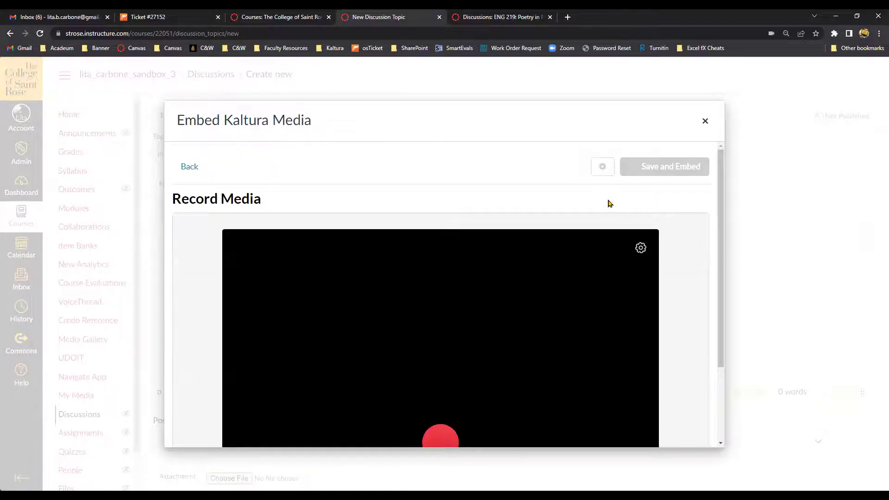
scroll(610, 204, down, 1)
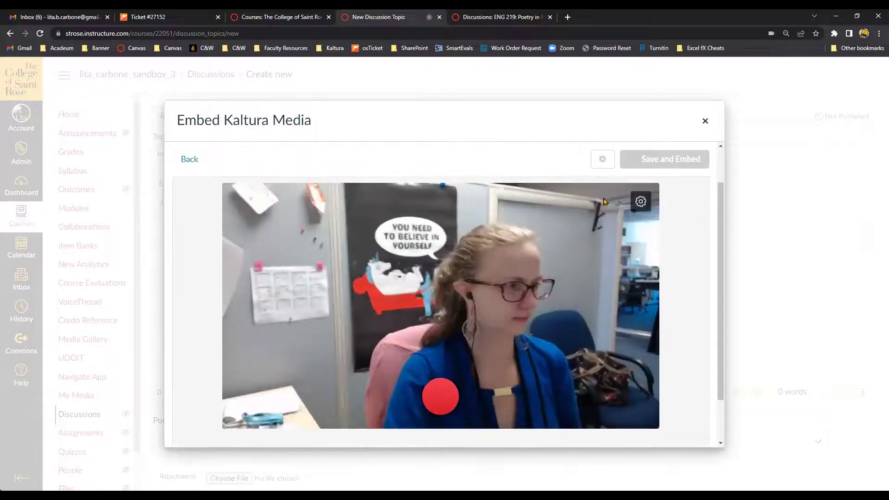
click(441, 399)
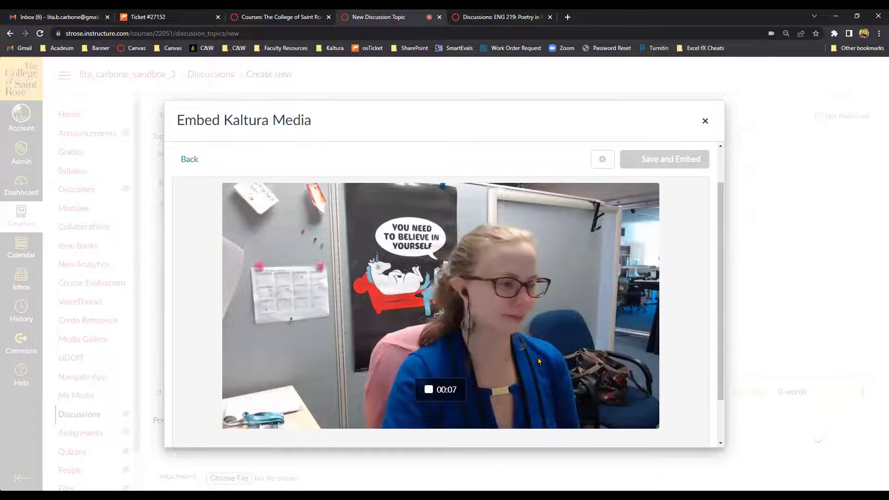
- Stop the 10-second recording, play it back to review, and accept it with Use This
scroll(527, 344, down, 1)
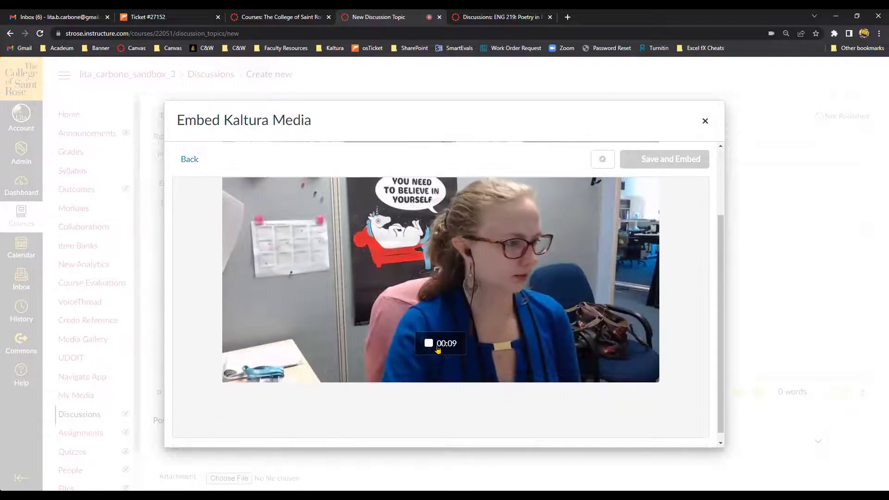
click(429, 343)
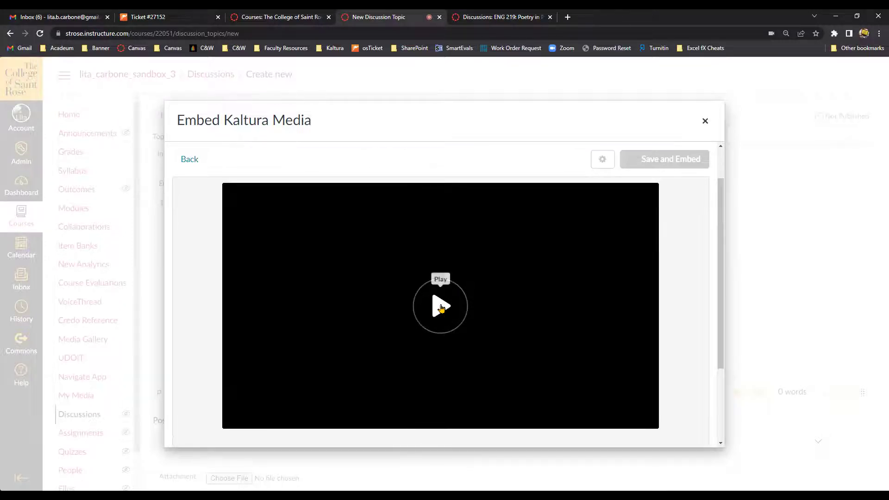
click(442, 308)
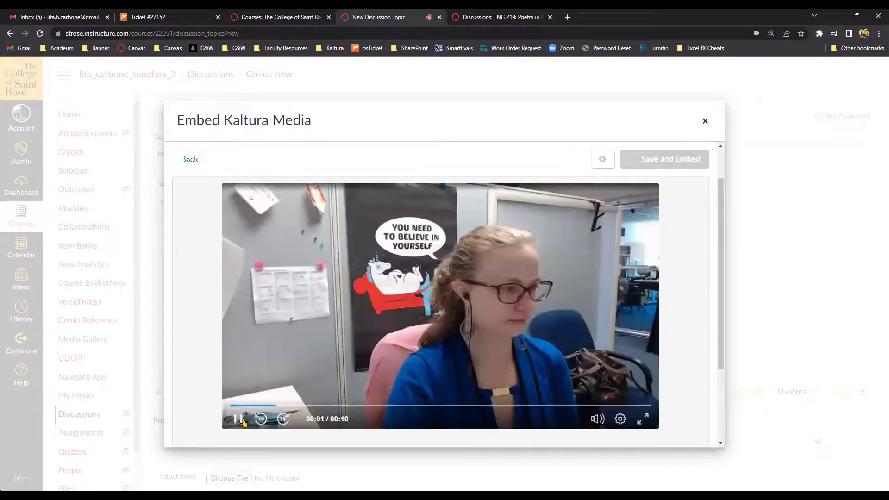
click(242, 420)
scroll(313, 352, down, 3)
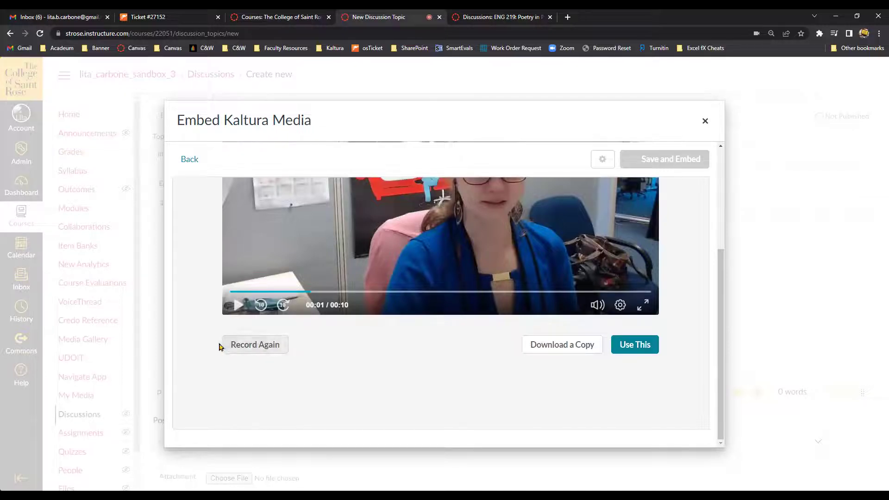
scroll(354, 354, up, 1)
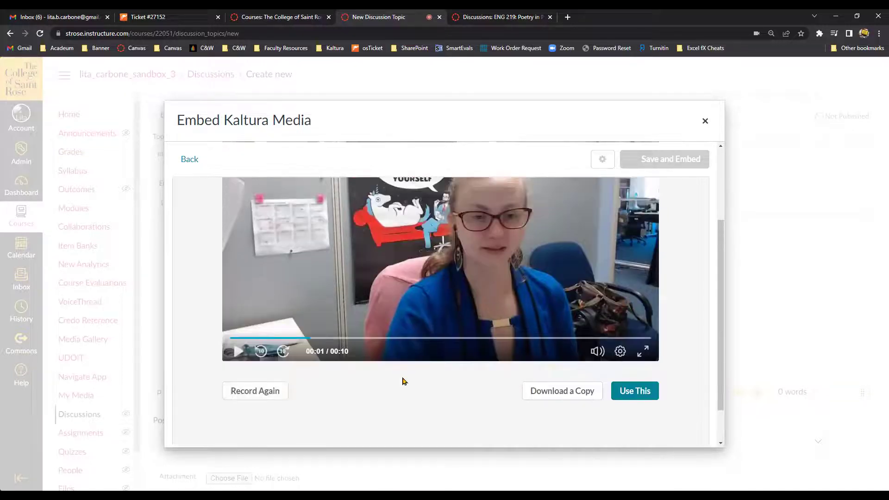
click(641, 392)
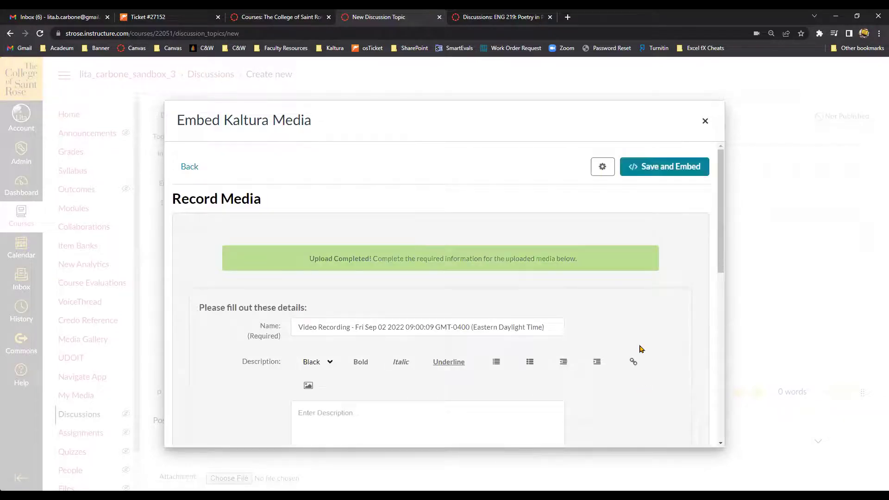
- Replace the recording's default name with 'Professor Introduction', leaving the description empty
scroll(641, 349, down, 2)
click(385, 237)
key(ctrl+a)
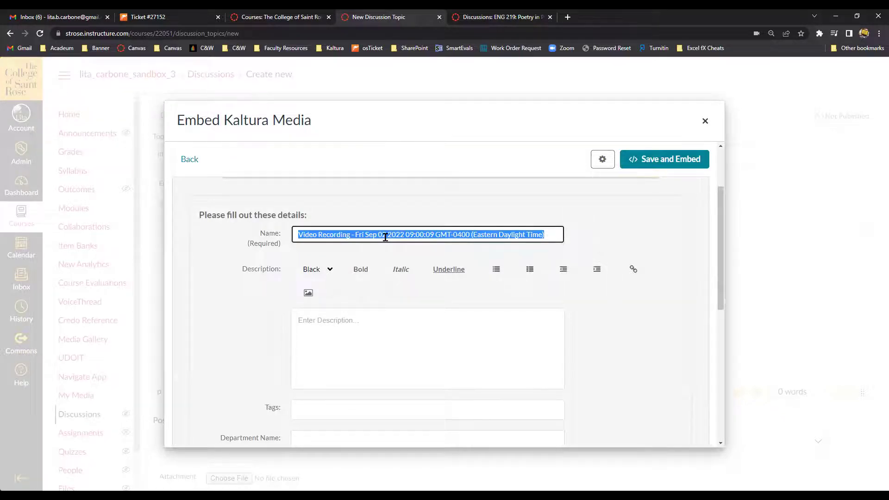
text(Professor Introduction)
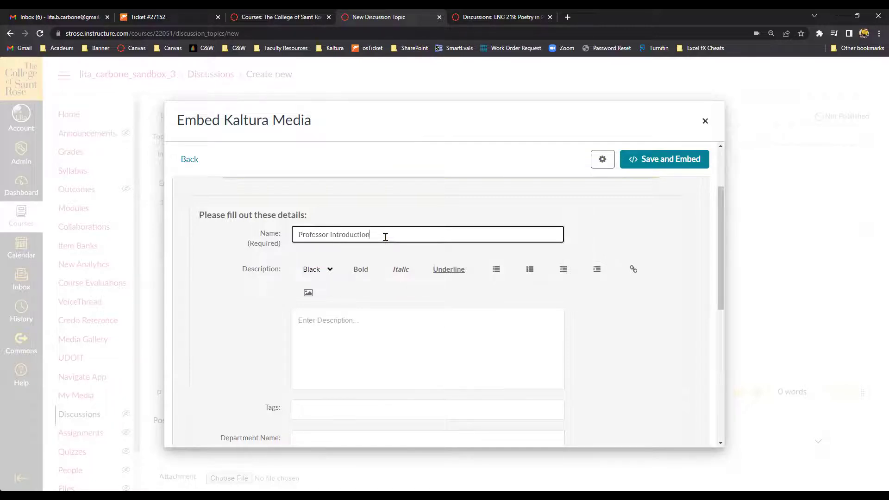
click(441, 343)
scroll(440, 341, down, 1)
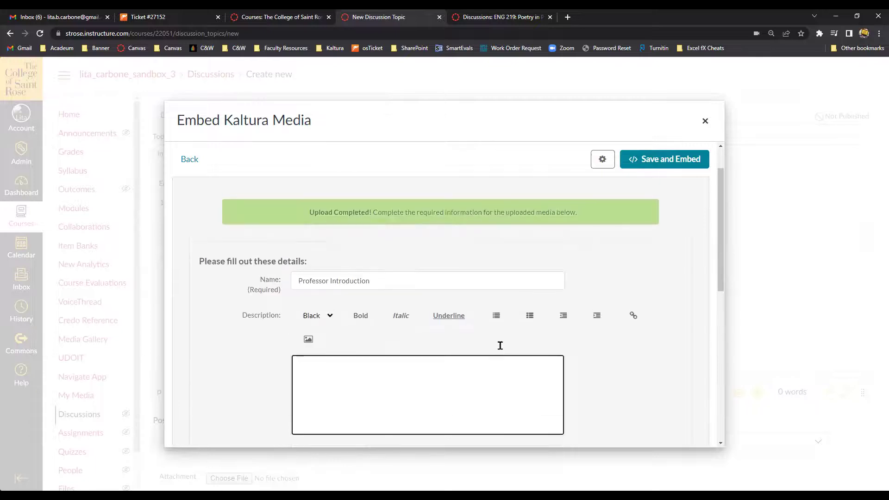
scroll(501, 345, down, 6)
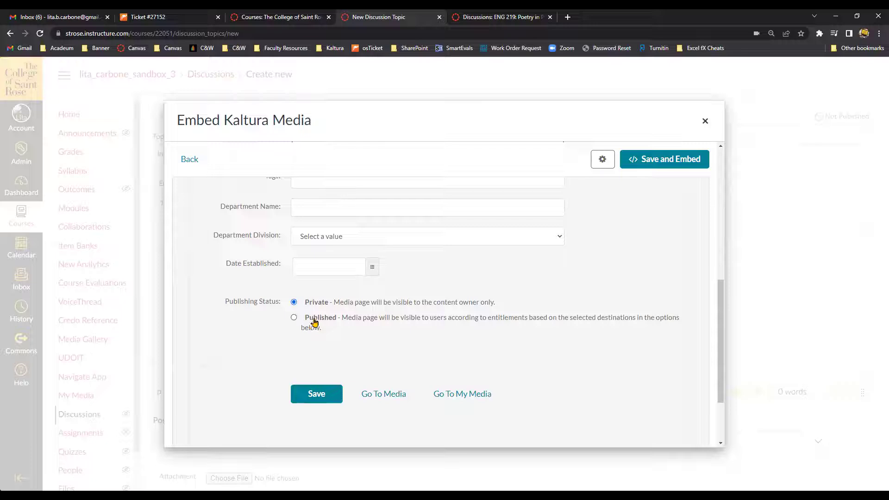
- Set the video's publishing status to Private, save its details, and embed it with Save and Embed
click(315, 322)
scroll(311, 325, down, 3)
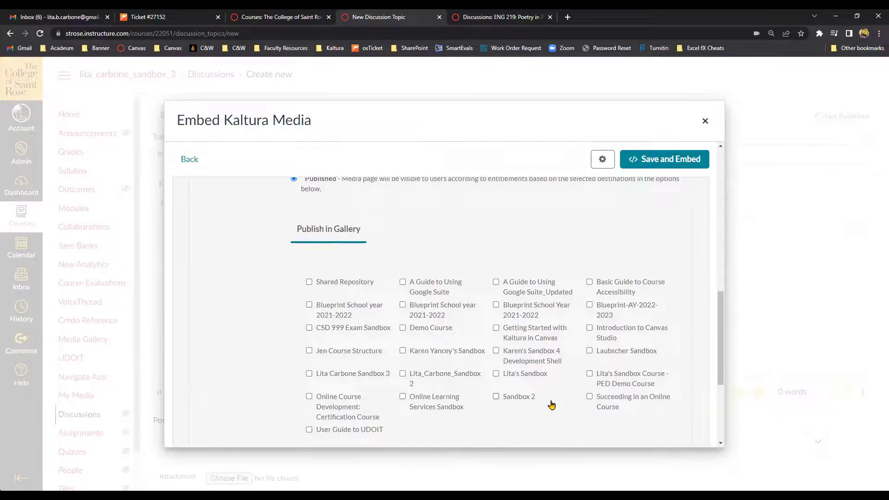
scroll(549, 405, up, 3)
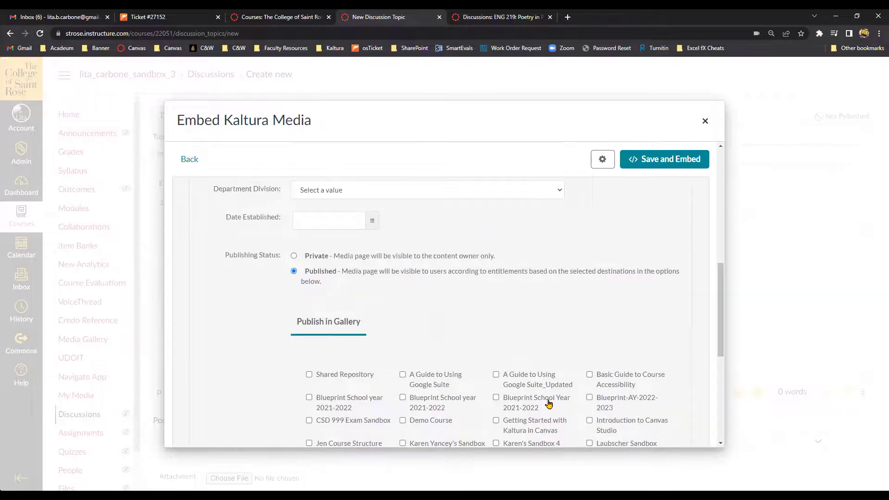
scroll(548, 404, up, 5)
scroll(548, 403, down, 3)
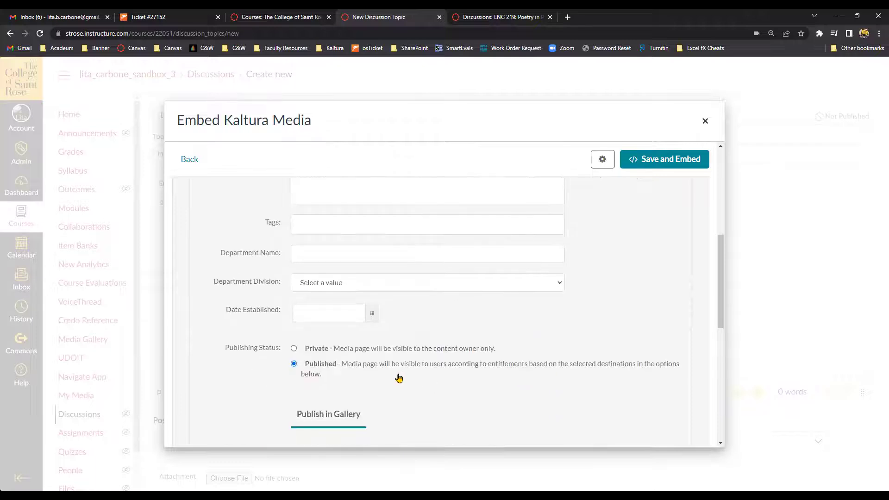
click(309, 350)
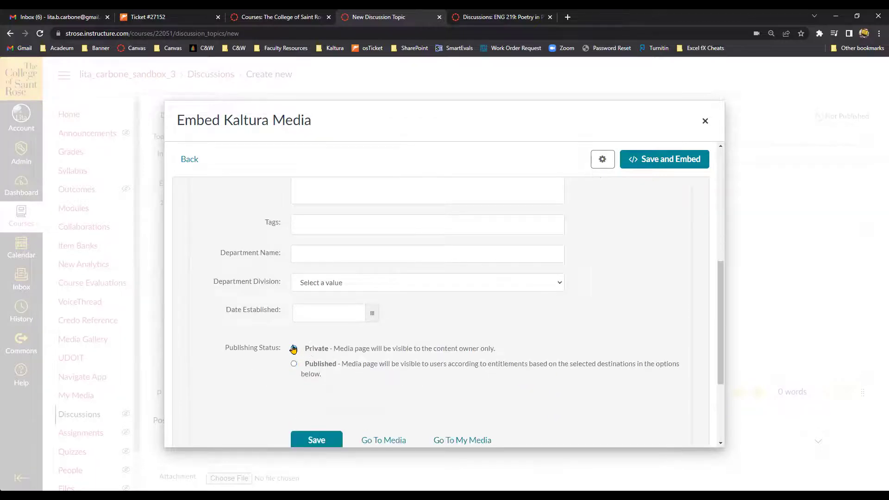
scroll(294, 349, up, 1)
scroll(294, 356, down, 2)
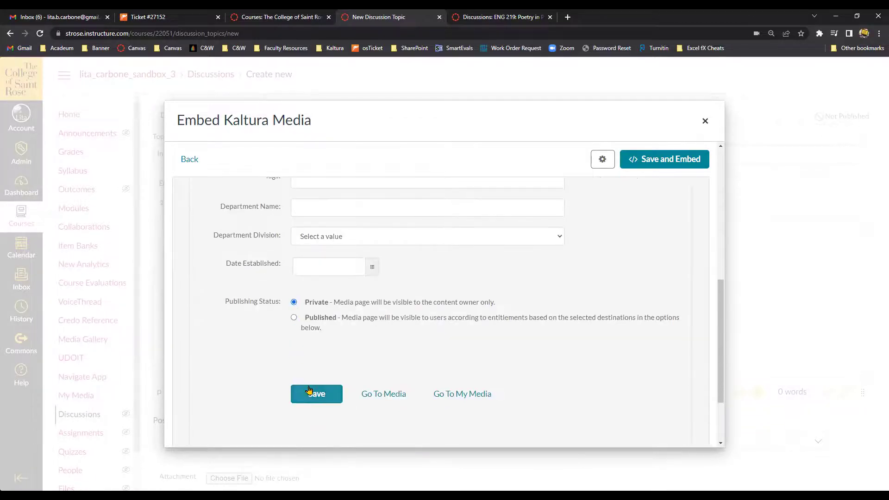
click(310, 395)
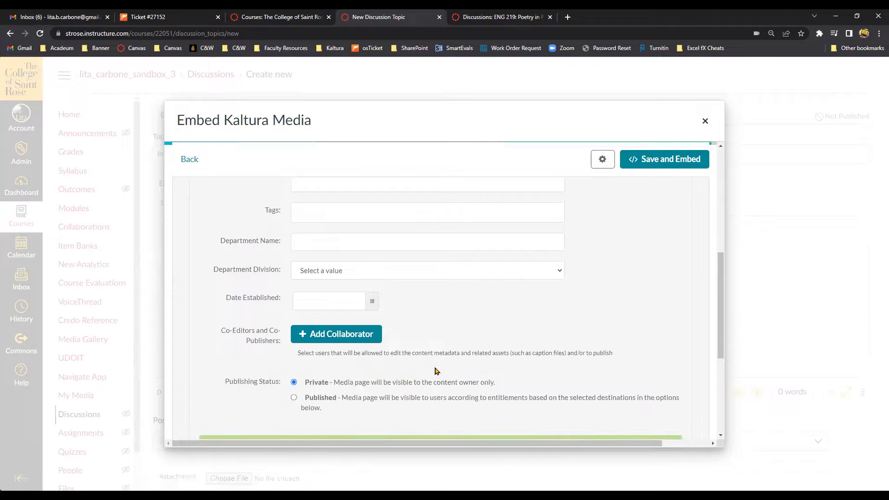
scroll(449, 352, up, 3)
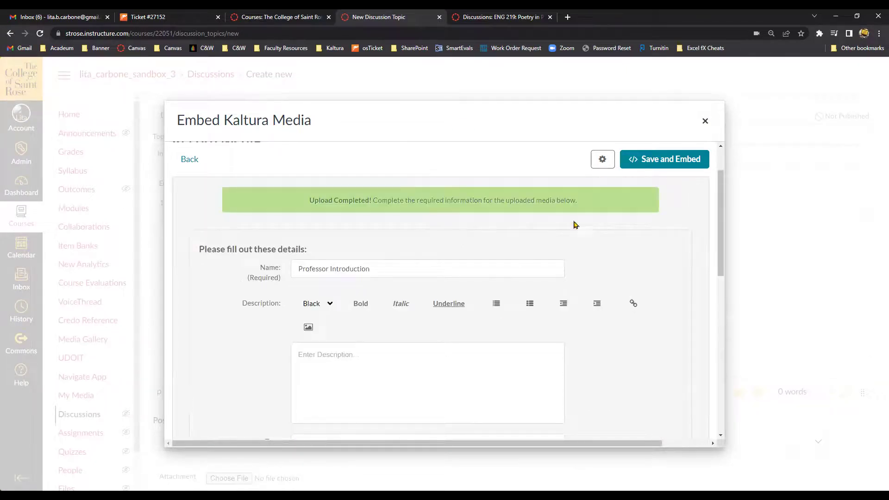
click(665, 160)
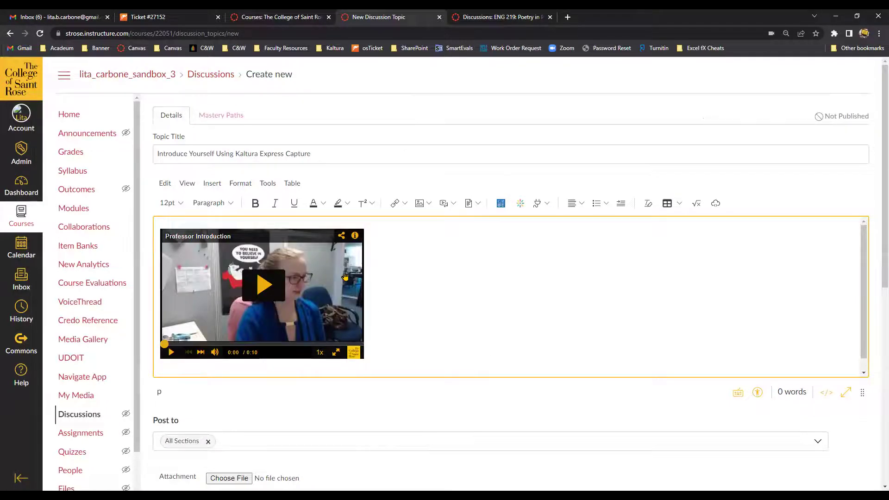
- Turn on the Allow liking option for the discussion
click(428, 301)
scroll(567, 308, down, 3)
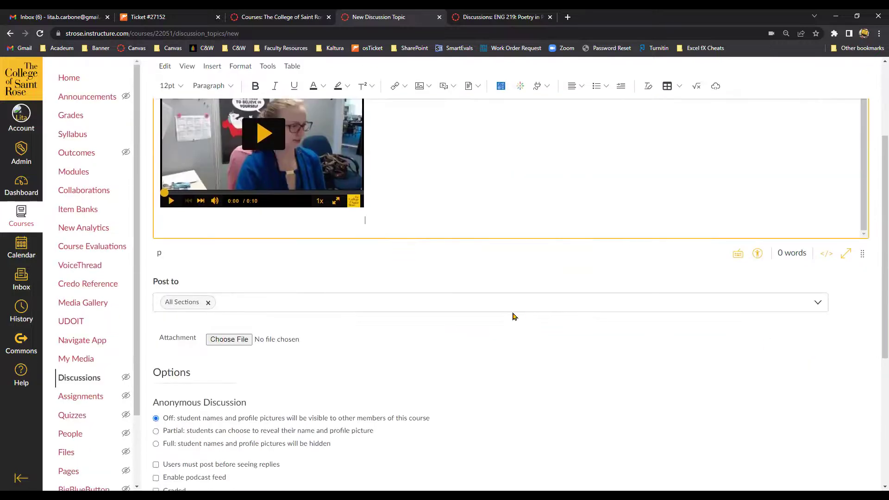
scroll(513, 316, down, 5)
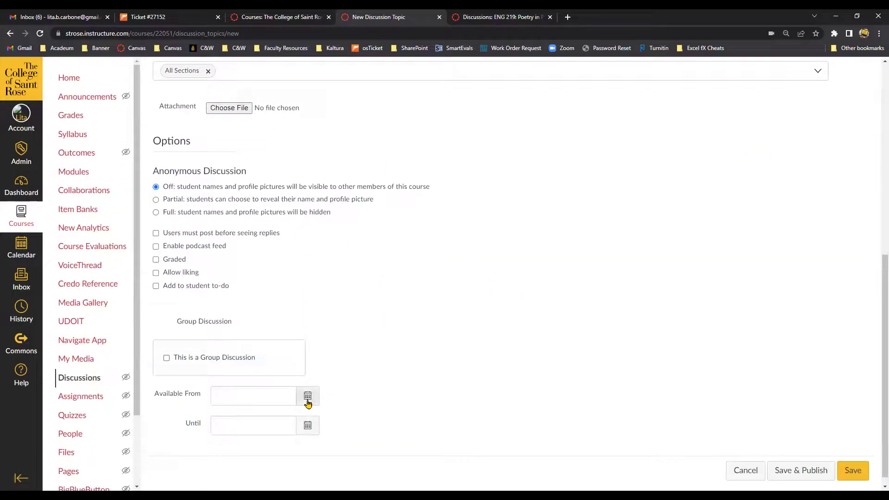
click(179, 276)
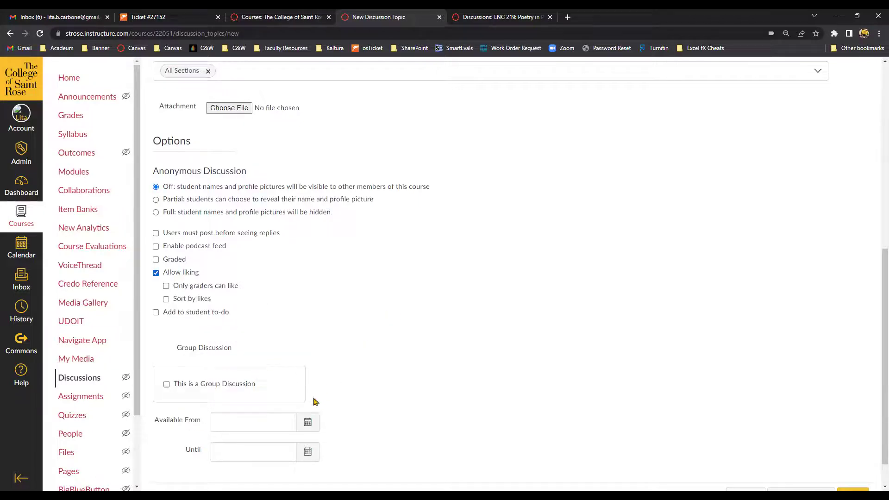
- Make the discussion available from Sep 2 until Sep 5, 2022, then save and publish it
click(300, 425)
click(309, 328)
click(308, 453)
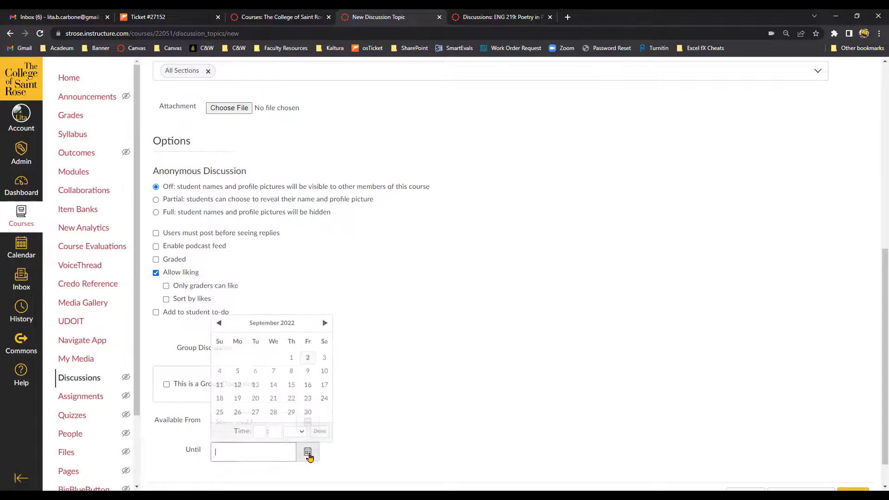
click(237, 371)
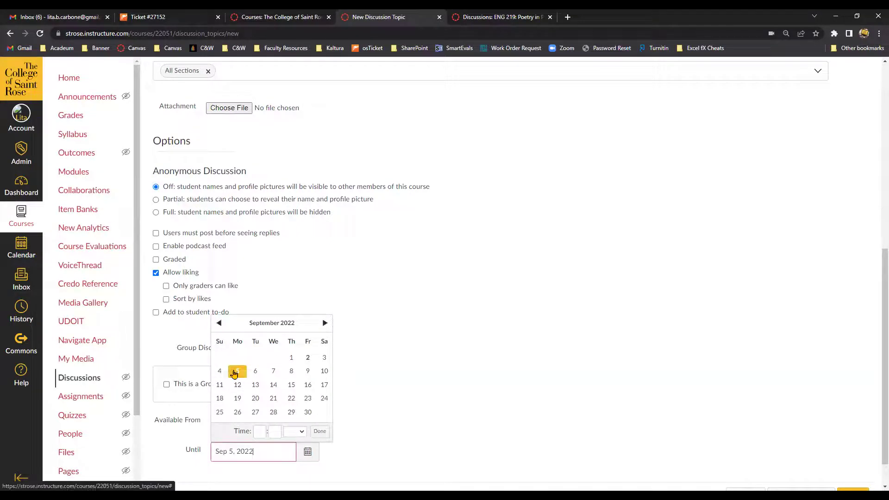
click(320, 431)
scroll(378, 383, down, 1)
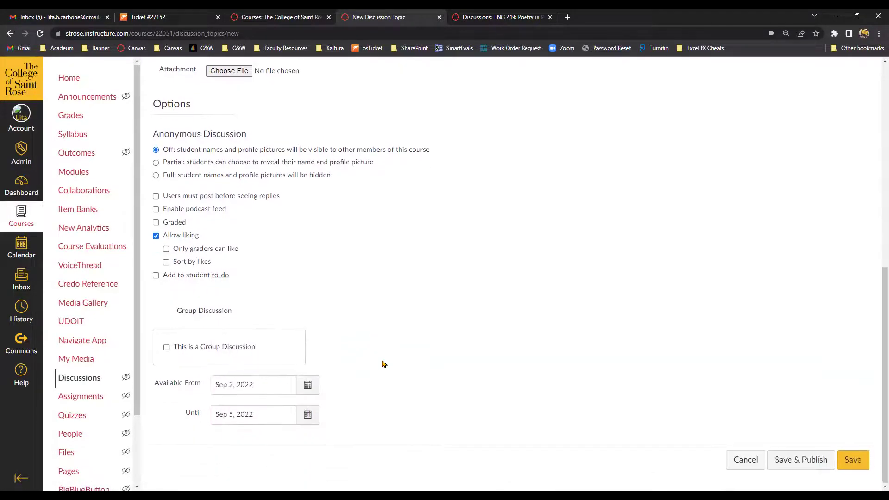
click(809, 461)
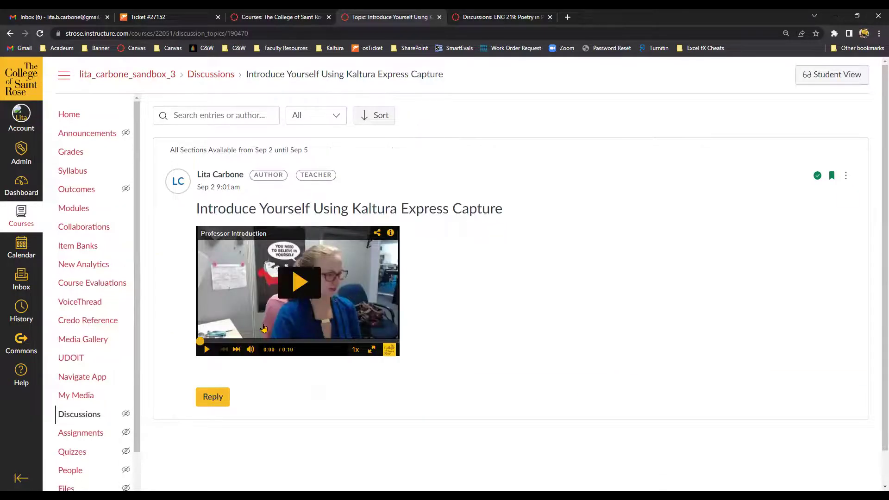
- Open an empty reply editor beneath the published discussion post
click(220, 404)
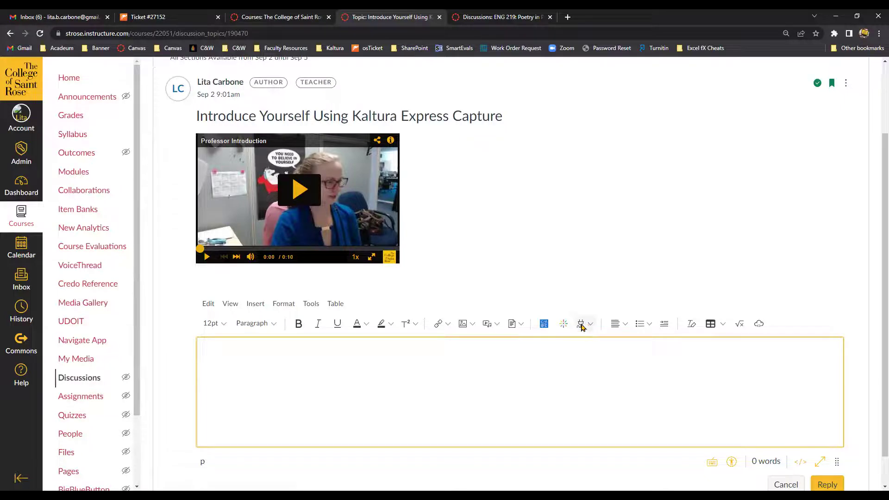
- Dismiss the Apps list and cancel the reply, returning to the post with its video
click(583, 325)
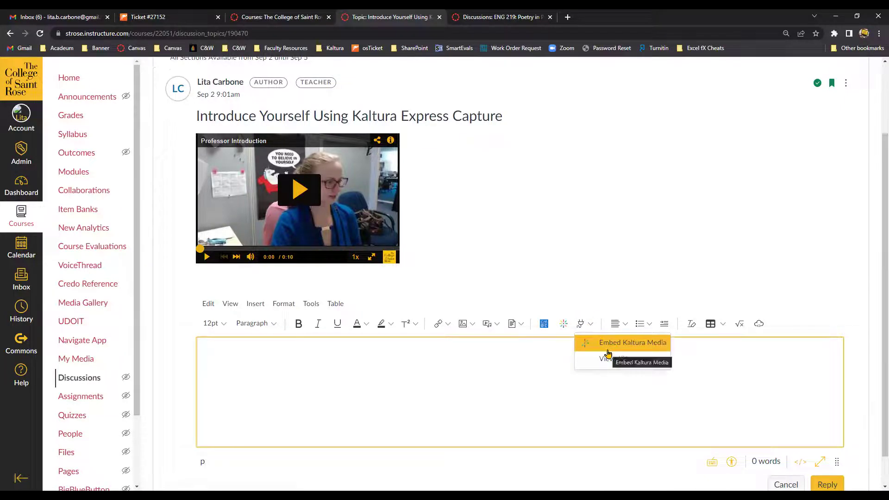
click(535, 357)
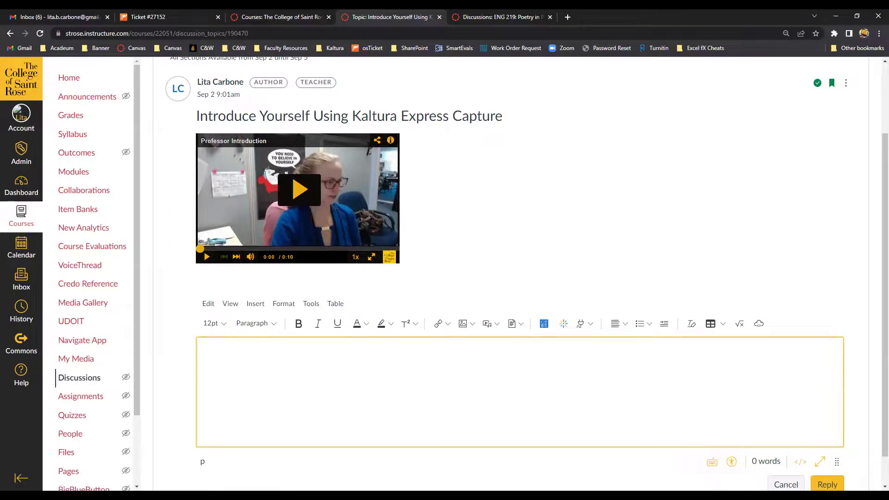
click(787, 485)
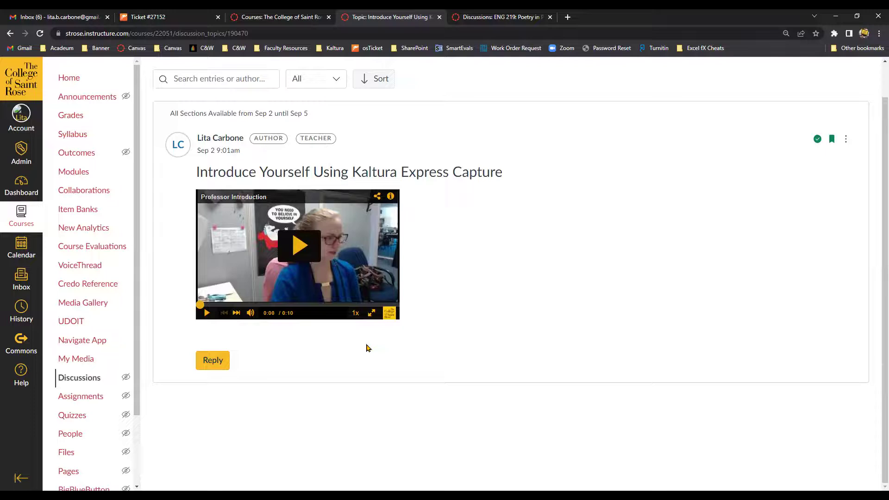
scroll(368, 348, up, 1)
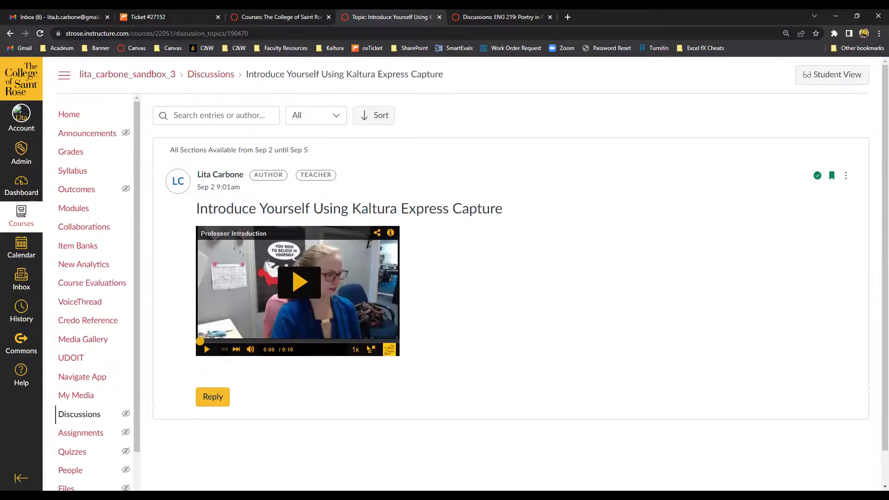
click(828, 72)
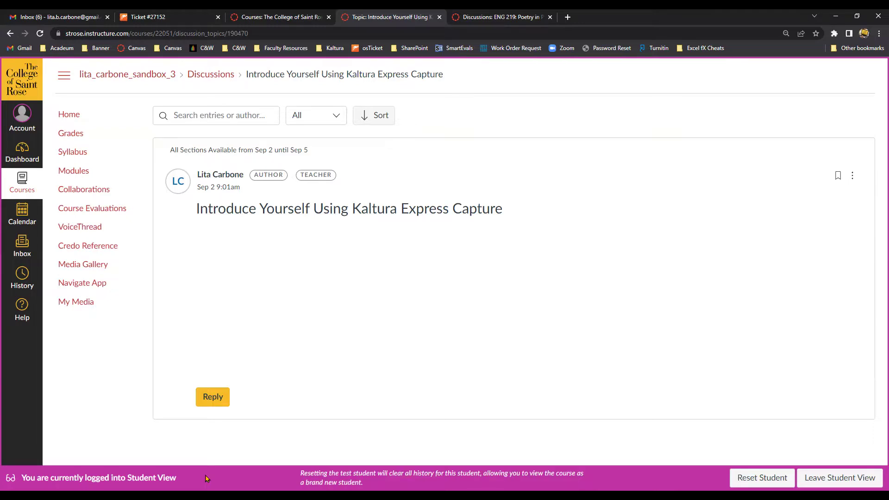
click(849, 480)
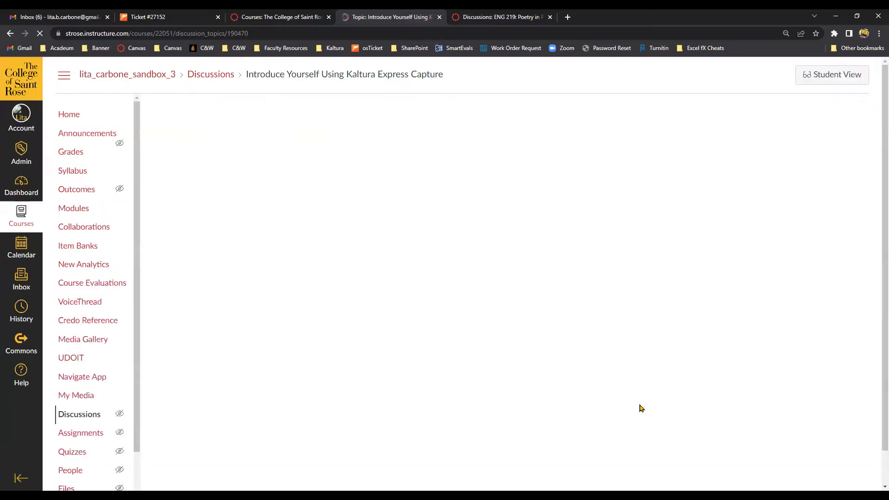